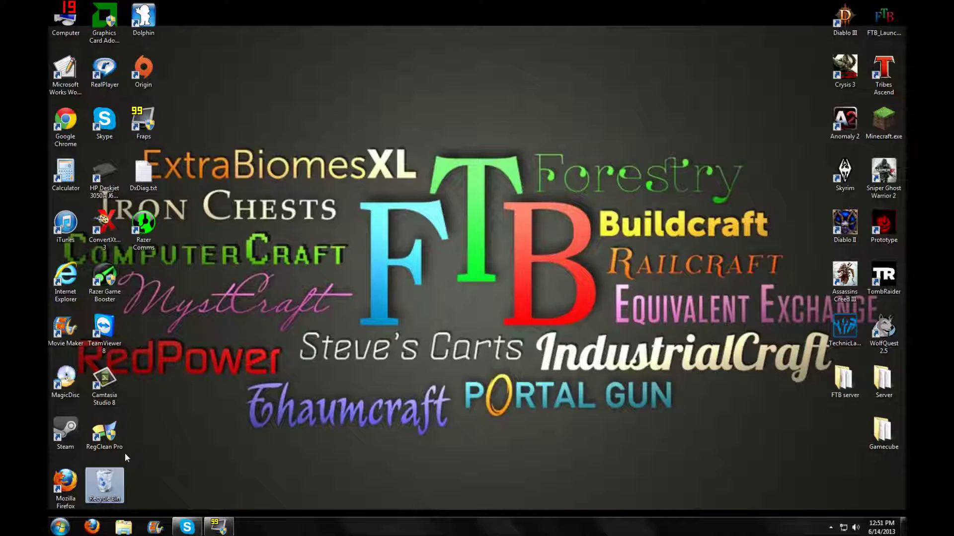
Restore the deleted Diablo III .avi recording from the Recycle Bin to the desktop.
{"action": "left_click", "coordinate": [295, 169]}
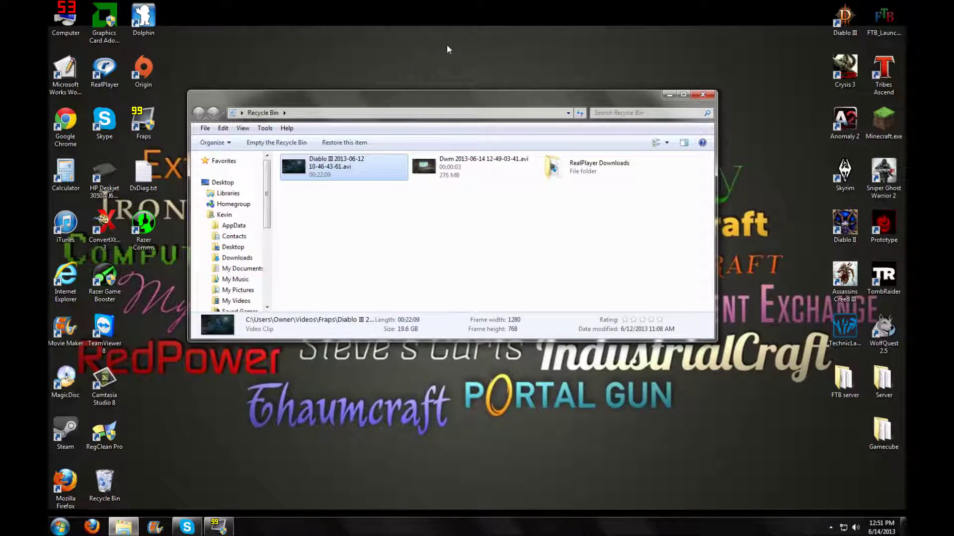
{"action": "left_click_drag", "start_coordinate": [296, 168], "coordinate": [455, 30]}
{"action": "left_click", "coordinate": [703, 95]}
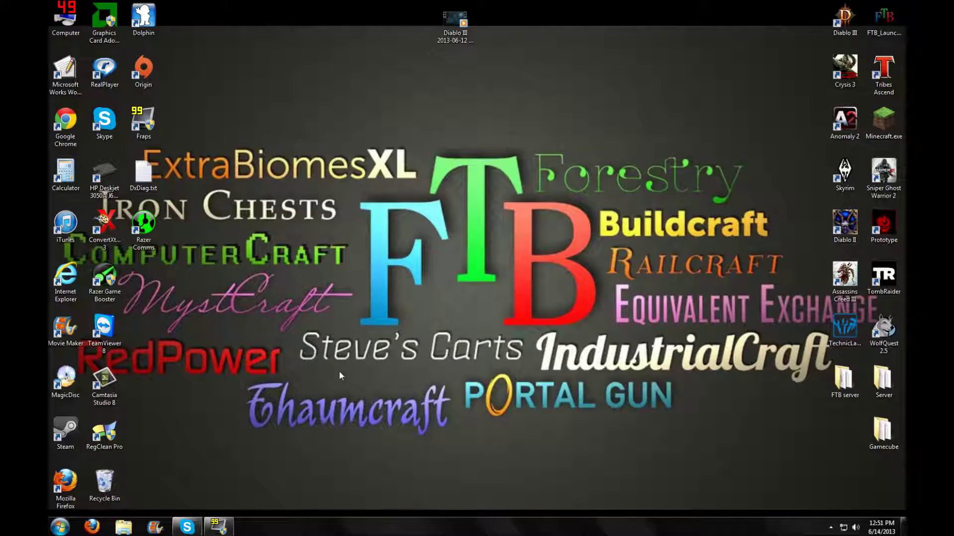
{"action": "left_click", "coordinate": [60, 528]}
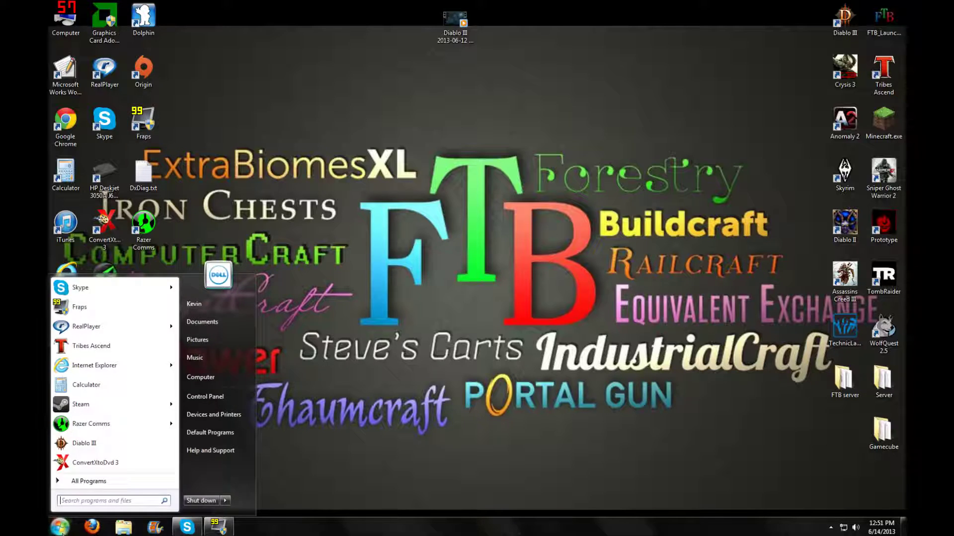
Open My Videos > Diablo 3 and play Diablo 2.mp4 in Windows Media Player.
{"action": "left_click", "coordinate": [204, 305]}
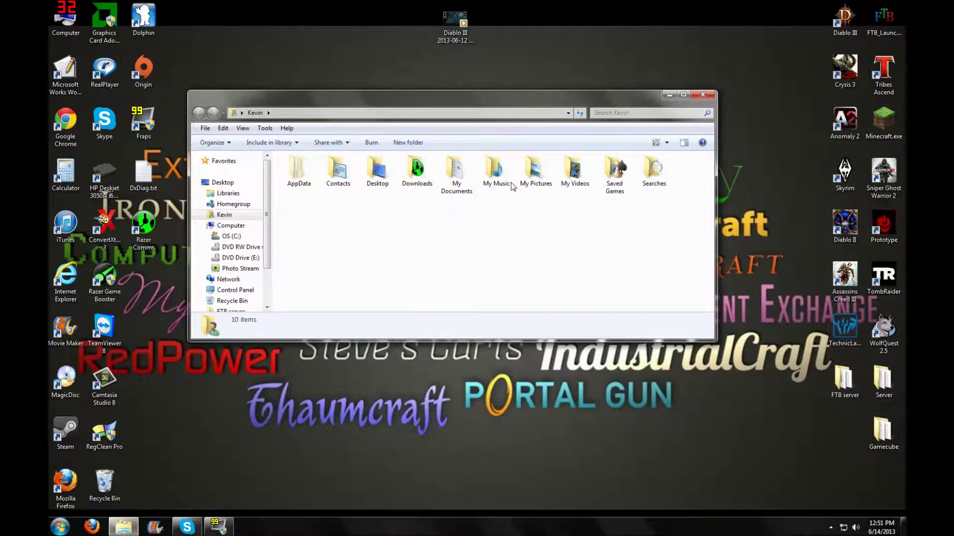
{"action": "double_click", "coordinate": [575, 171]}
{"action": "left_click_drag", "start_coordinate": [562, 117], "coordinate": [518, 168]}
{"action": "double_click", "coordinate": [317, 235]}
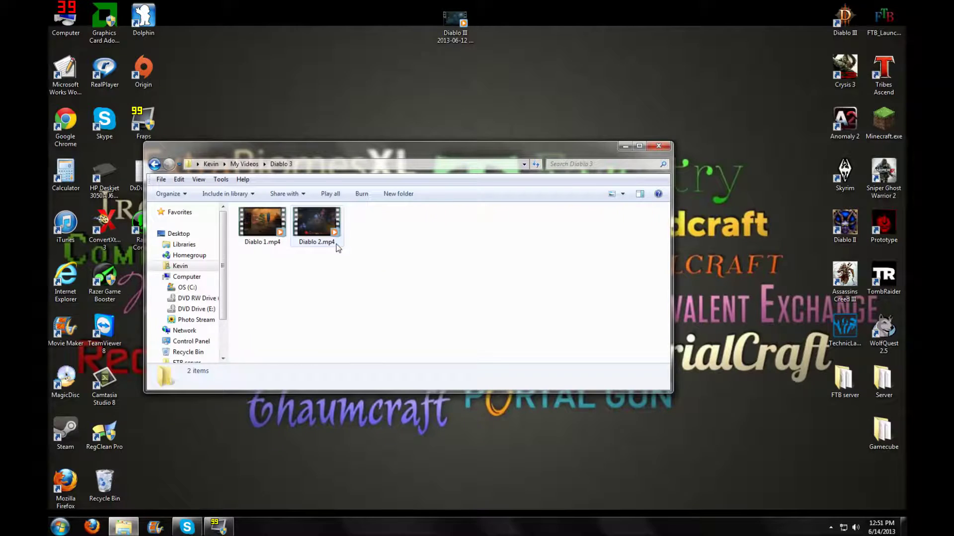
{"action": "double_click", "coordinate": [318, 226]}
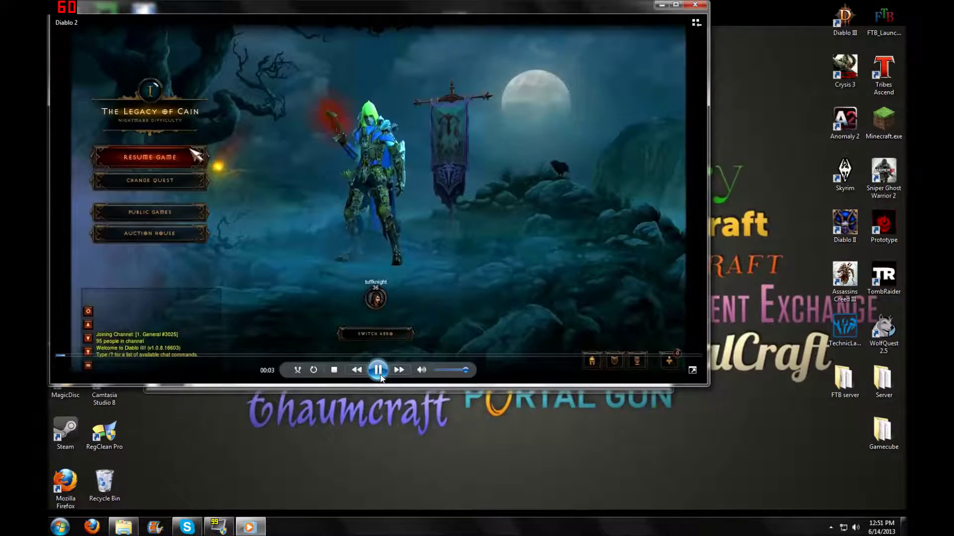
Pause playback, minimize the player and folder, and move the Diablo III video into open desktop space.
{"action": "left_click", "coordinate": [458, 44]}
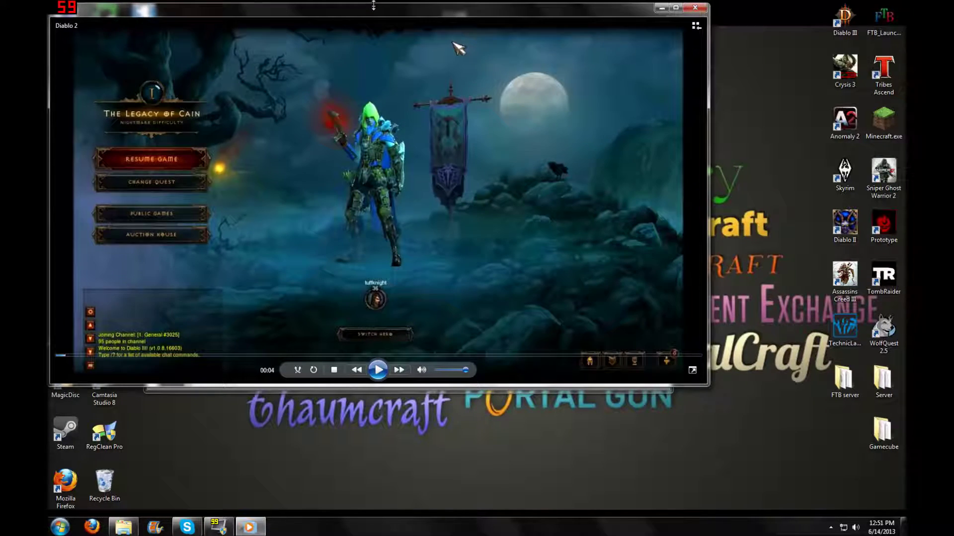
{"action": "left_click_drag", "start_coordinate": [386, 11], "coordinate": [48, 133]}
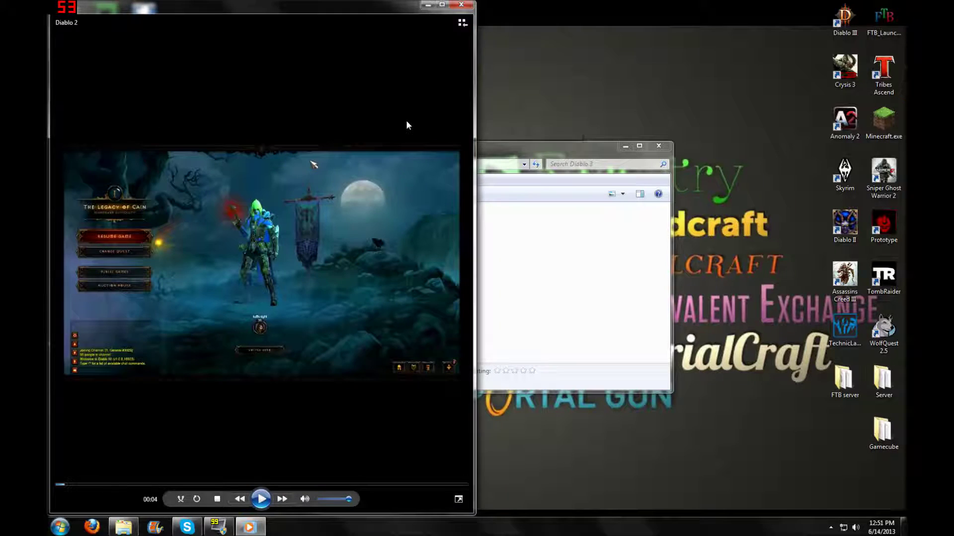
{"action": "left_click", "coordinate": [626, 146]}
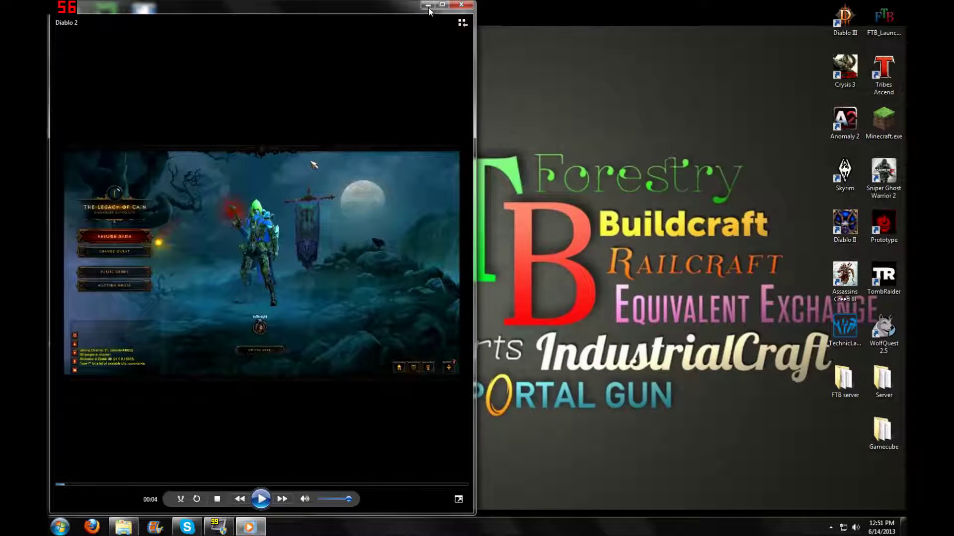
{"action": "left_click", "coordinate": [427, 5]}
{"action": "left_click_drag", "start_coordinate": [455, 23], "coordinate": [728, 287]}
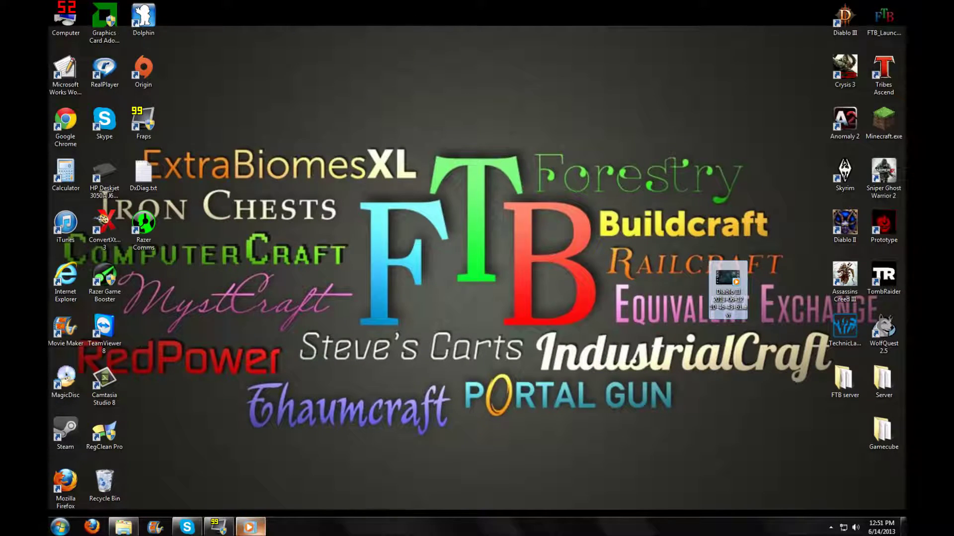
Play the desktop Diablo III 2013-06-12 recording in Media Player, pause it, and close the player.
{"action": "double_click", "coordinate": [728, 283]}
{"action": "double_click", "coordinate": [727, 283]}
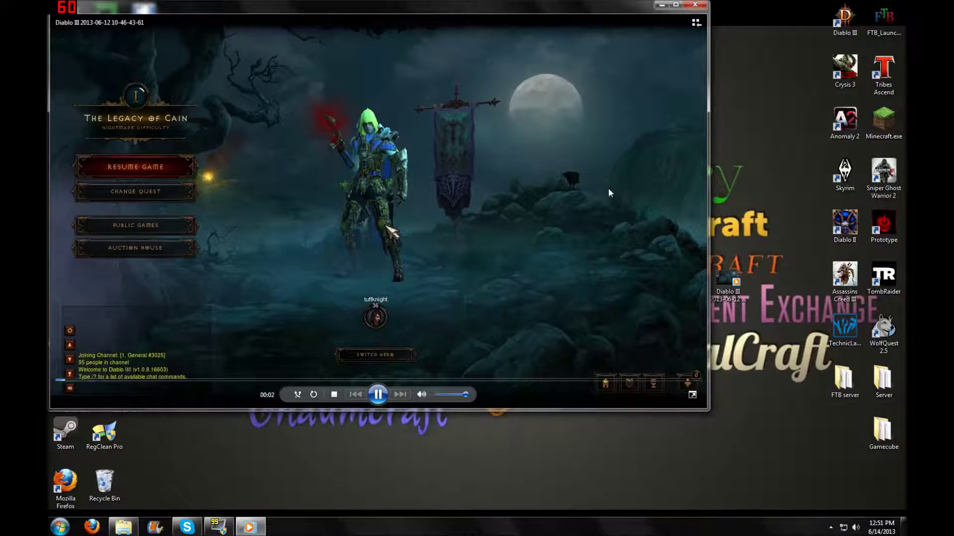
{"action": "left_click", "coordinate": [382, 403]}
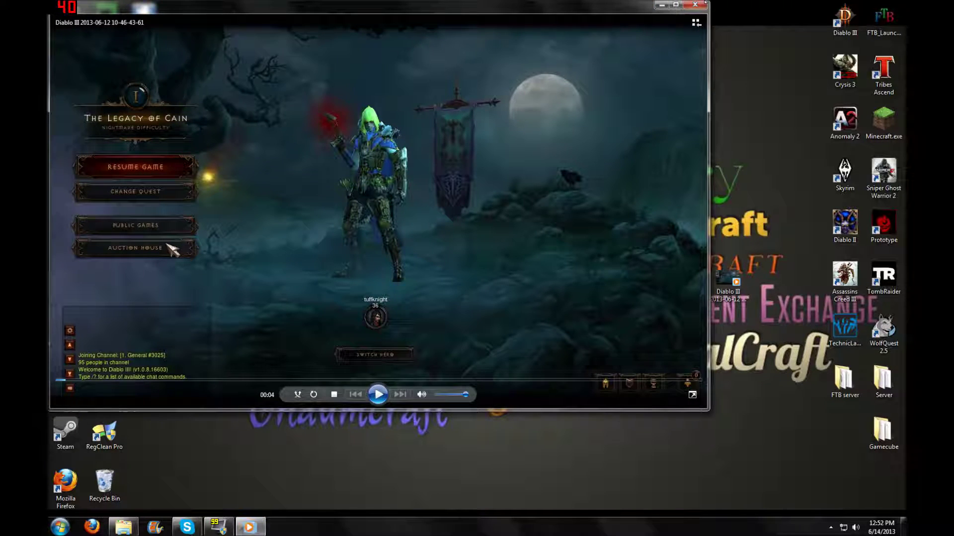
{"action": "left_click", "coordinate": [700, 5]}
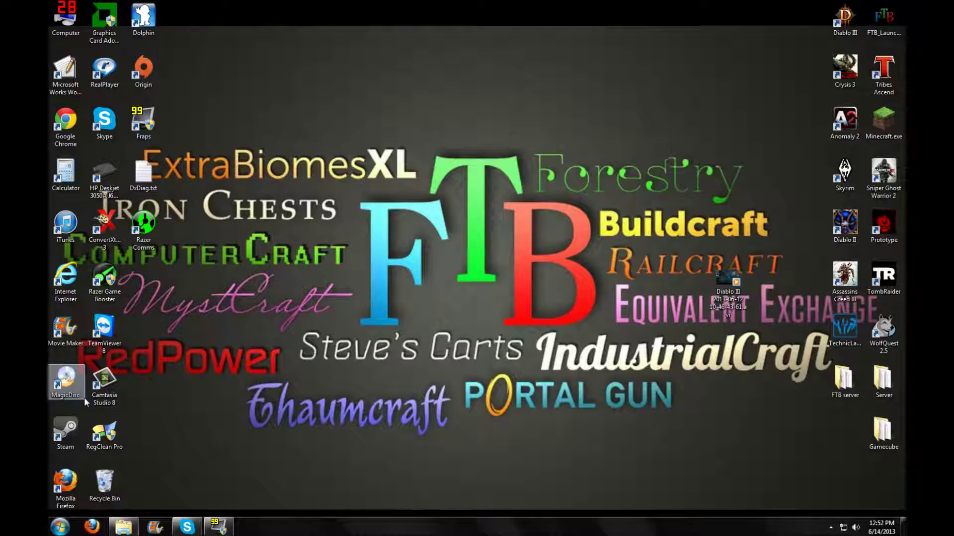
Launch Movie Maker and decline restoring the previous project, starting an empty My Movie.
{"action": "left_click", "coordinate": [65, 329]}
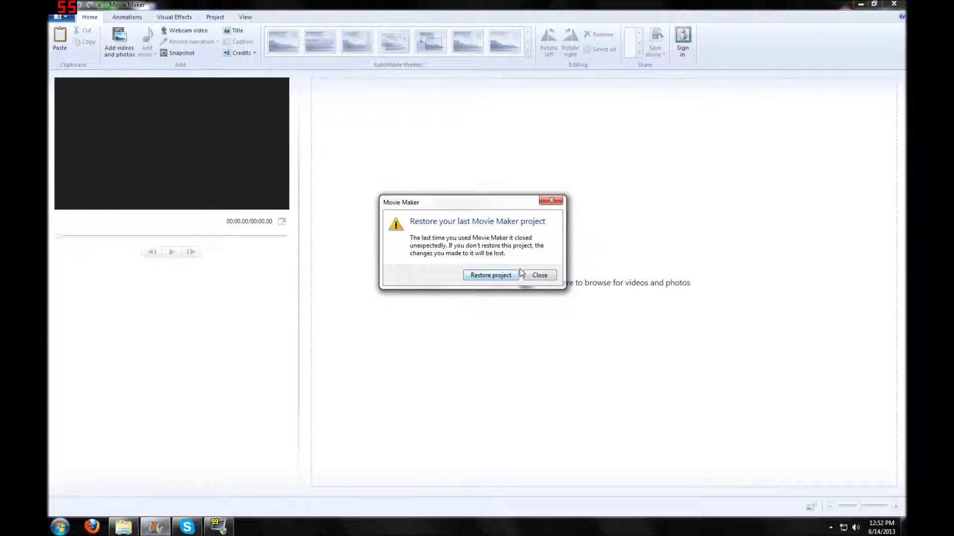
{"action": "left_click", "coordinate": [539, 276]}
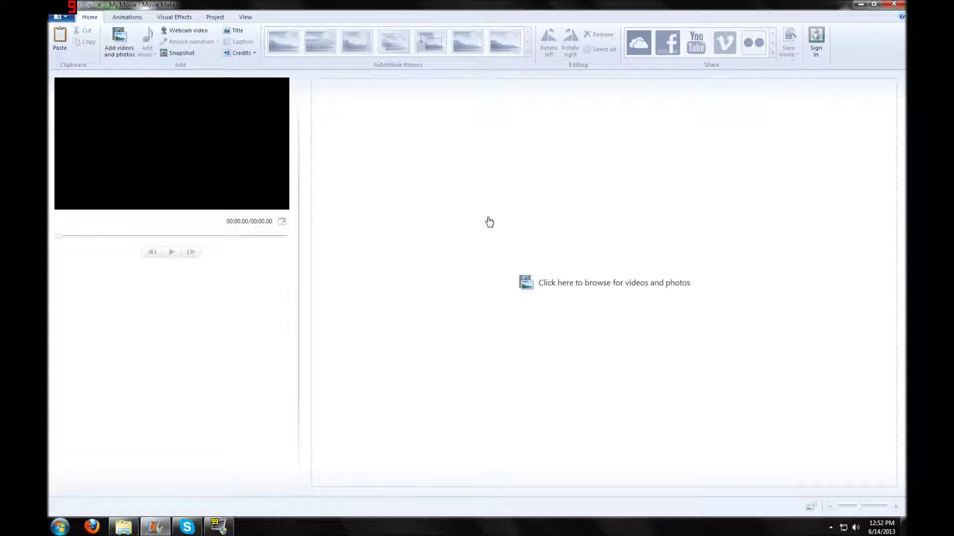
{"action": "left_click", "coordinate": [62, 17]}
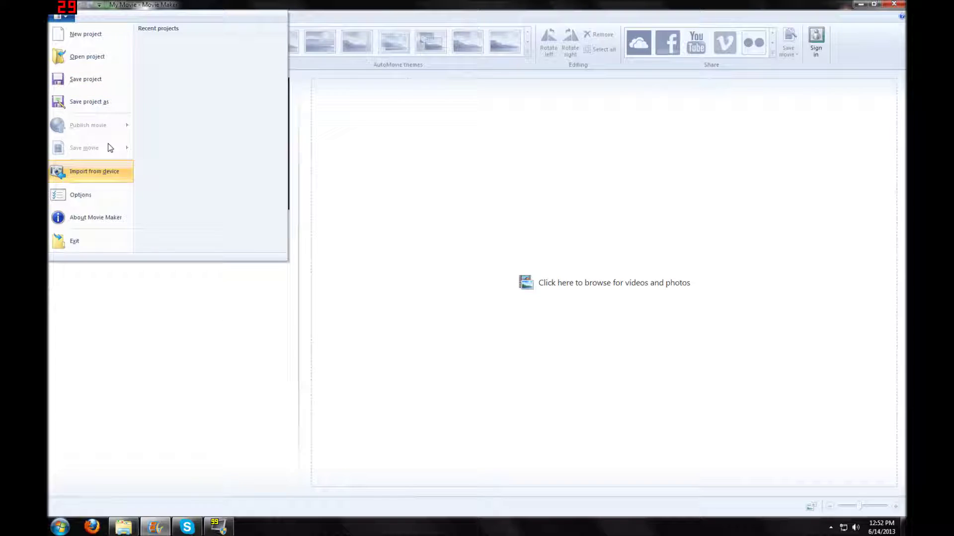
{"action": "left_click", "coordinate": [525, 250]}
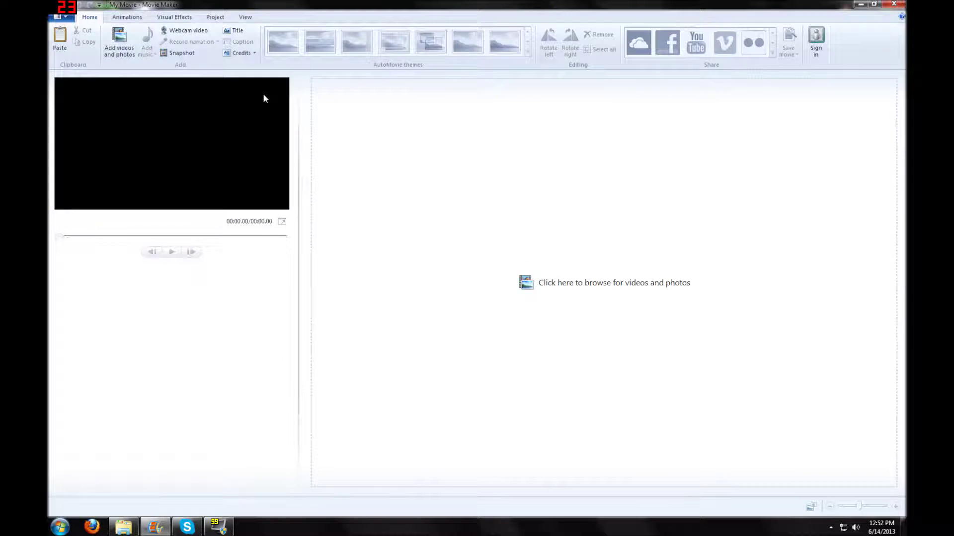
Add the Diablo III .avi from the Desktop to the Movie Maker project.
{"action": "left_click", "coordinate": [119, 44]}
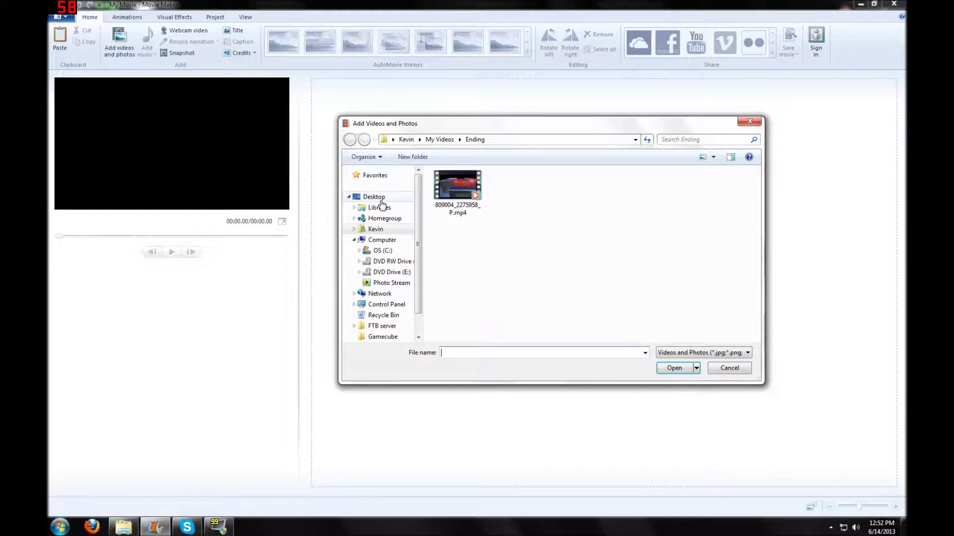
{"action": "left_click", "coordinate": [377, 197]}
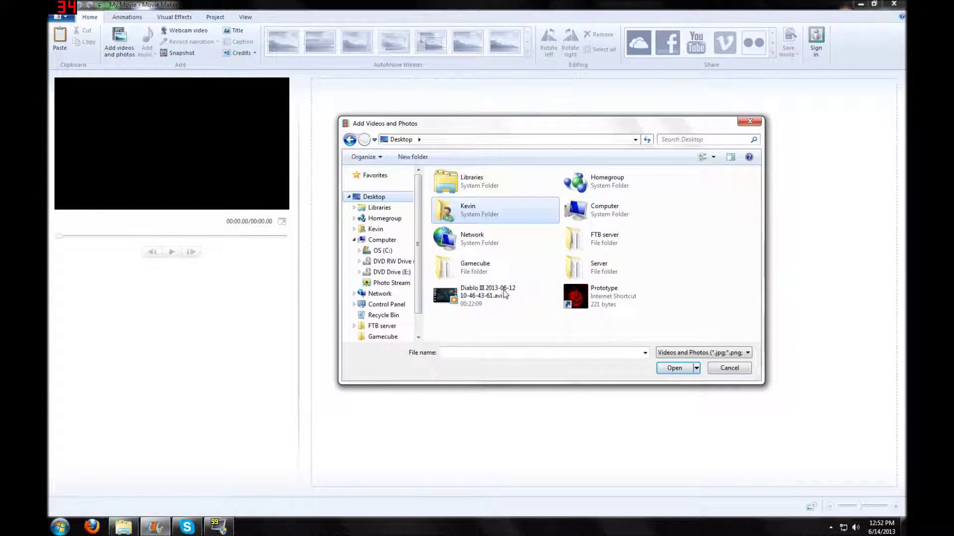
{"action": "left_click", "coordinate": [489, 296]}
{"action": "left_click", "coordinate": [677, 370]}
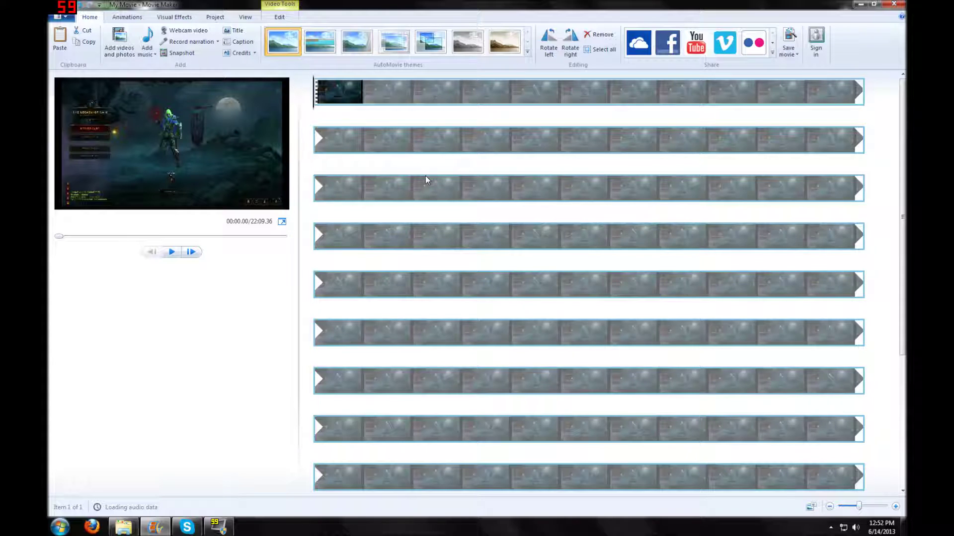
Briefly play and pause the clip preview, then return to its start.
{"action": "left_click", "coordinate": [172, 252]}
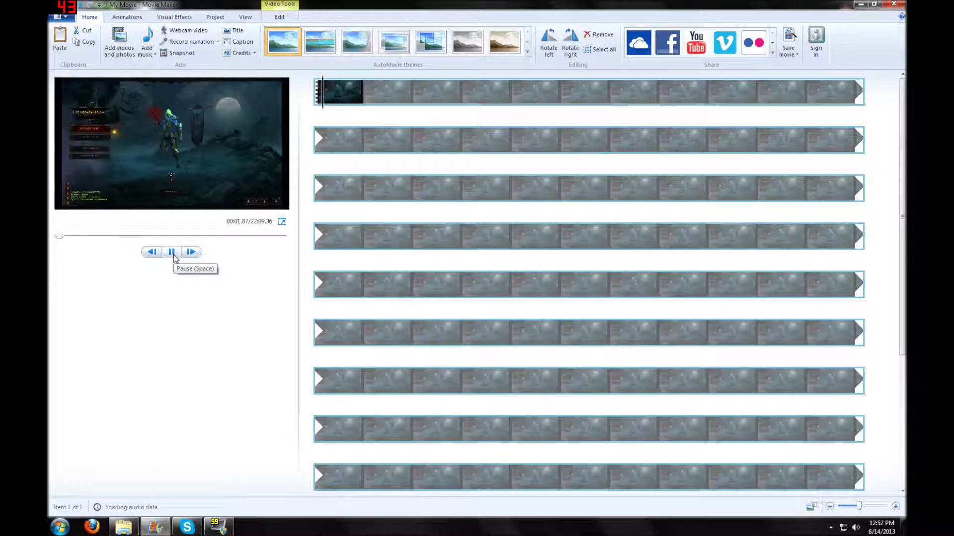
{"action": "left_click", "coordinate": [172, 253]}
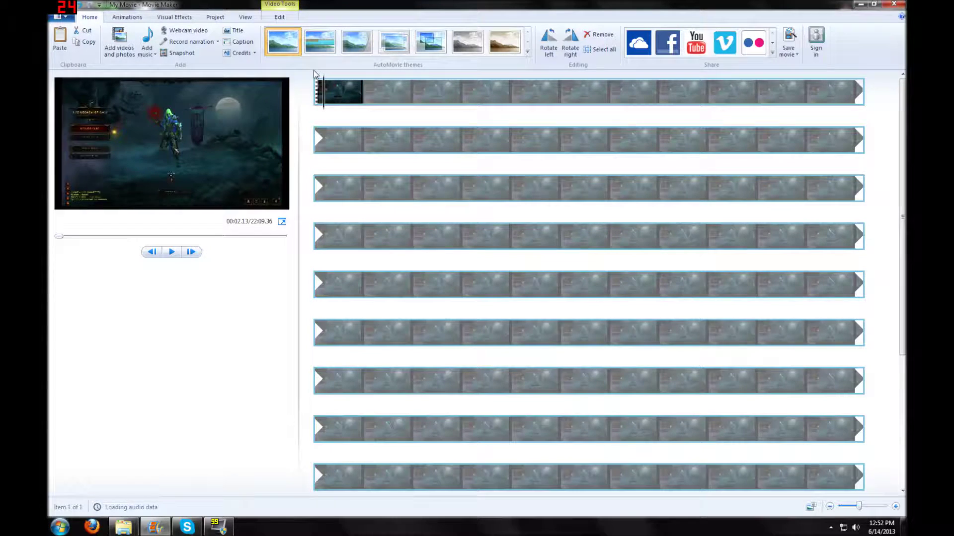
{"action": "left_click", "coordinate": [316, 91]}
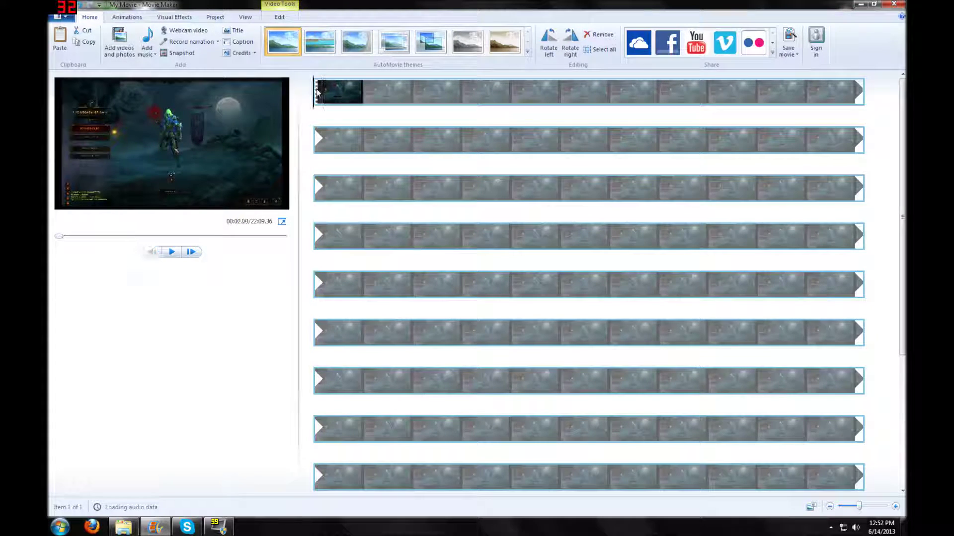
Show the Save movie submenu scrolled down to YouTube (HD) and Create custom setting.
{"action": "left_click", "coordinate": [68, 18]}
{"action": "left_click", "coordinate": [68, 19]}
{"action": "left_click", "coordinate": [68, 19]}
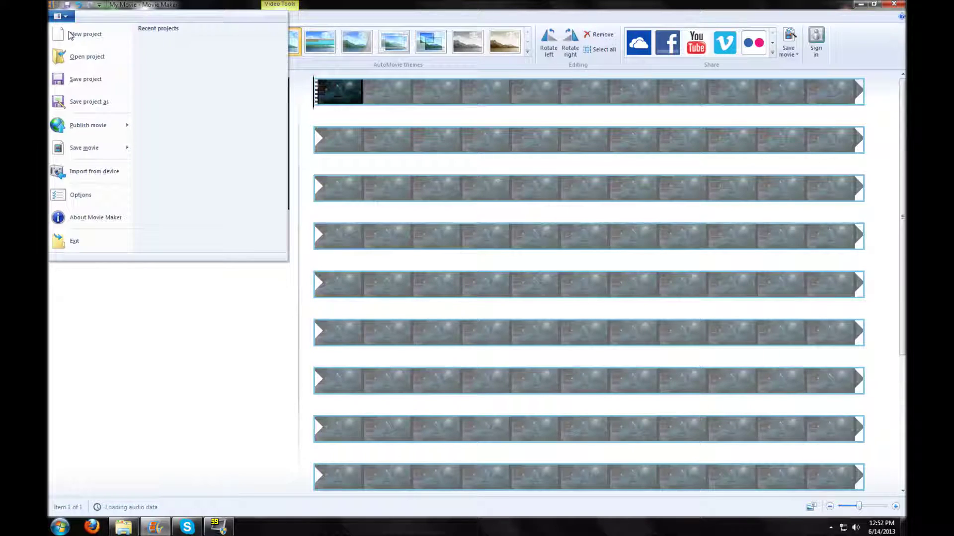
{"action": "mouse_move", "coordinate": [111, 125]}
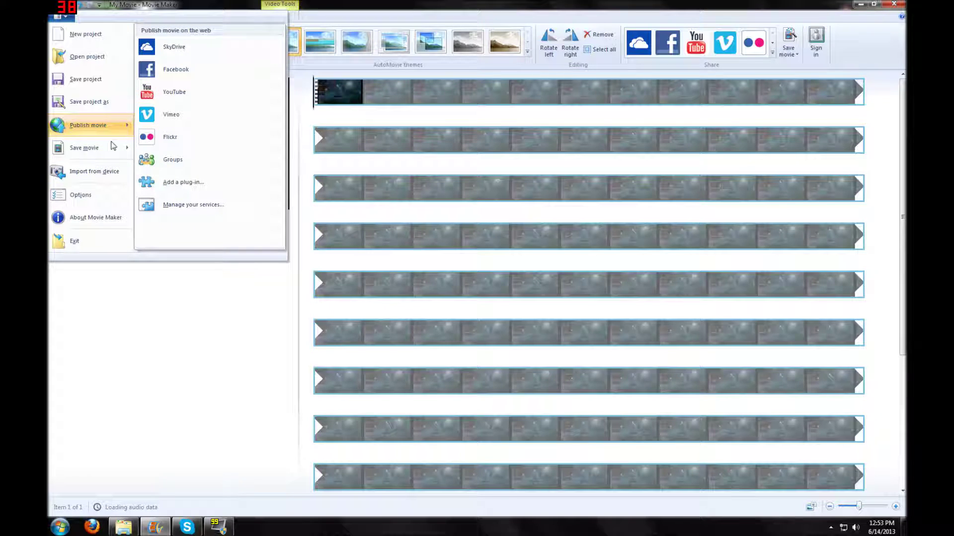
{"action": "mouse_move", "coordinate": [125, 150]}
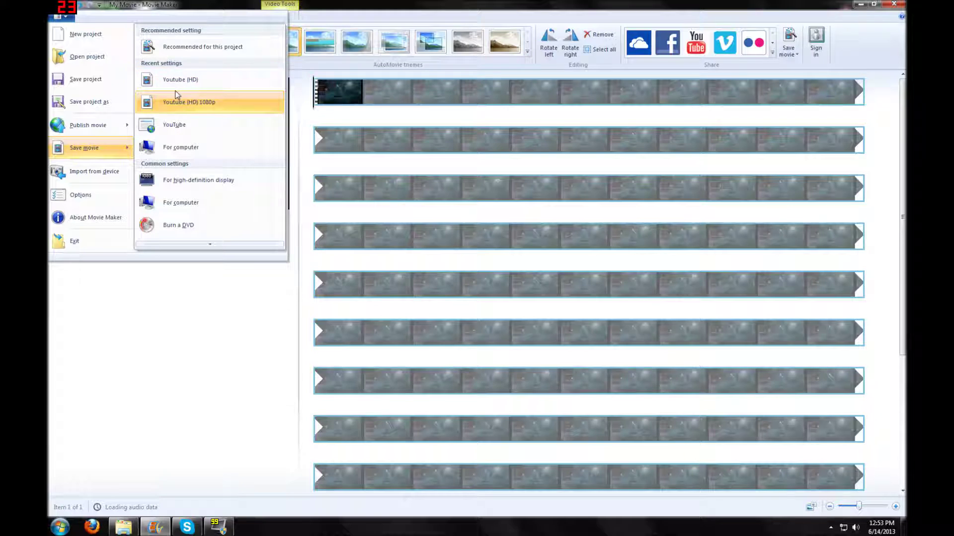
{"action": "scroll", "coordinate": [207, 244], "scroll_direction": "down", "scroll_amount": 5}
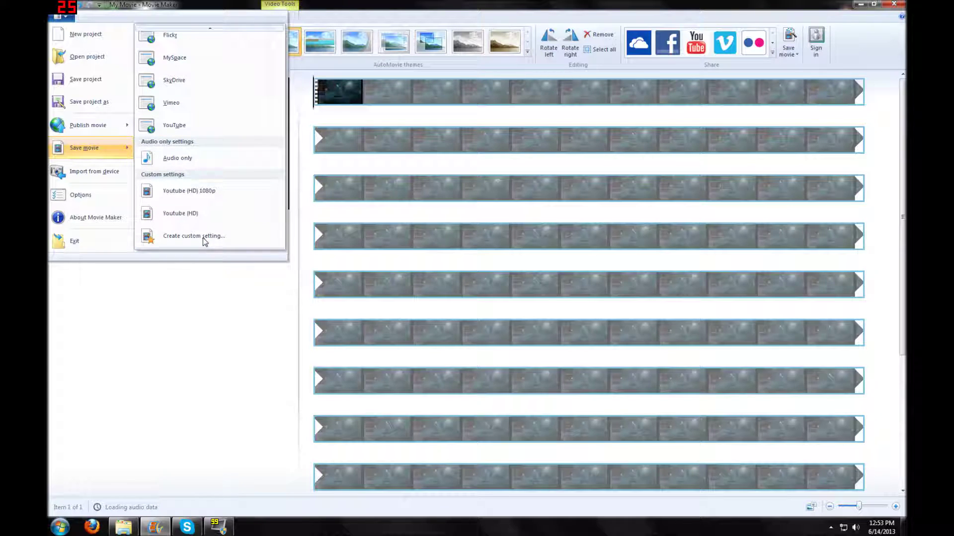
Create a new custom setting from <New> named Youtube (HD).
{"action": "left_click", "coordinate": [204, 237]}
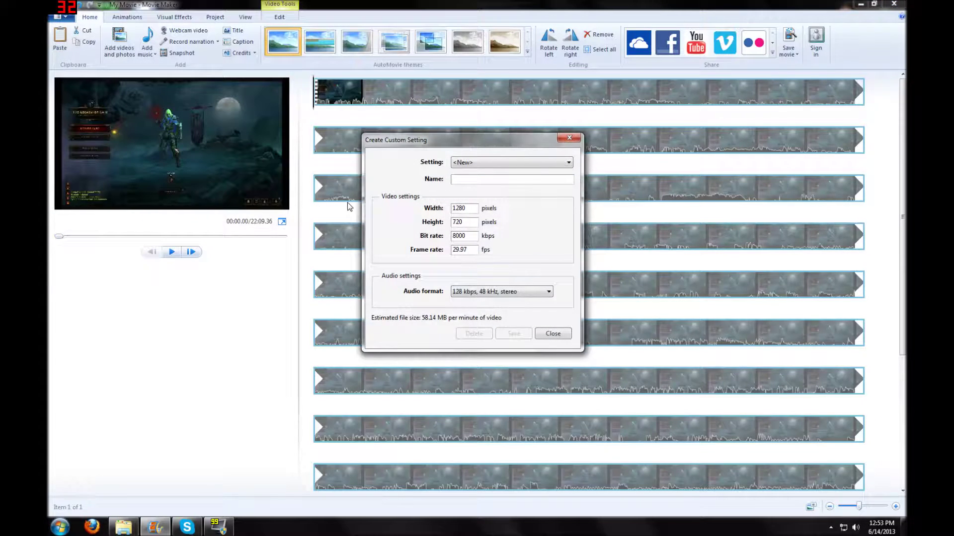
{"action": "left_click", "coordinate": [501, 164]}
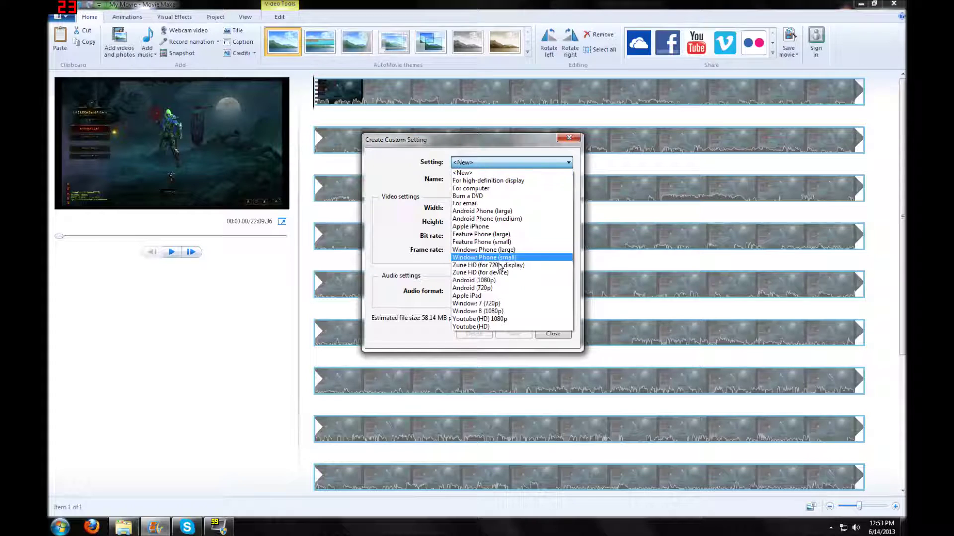
{"action": "left_click", "coordinate": [497, 168]}
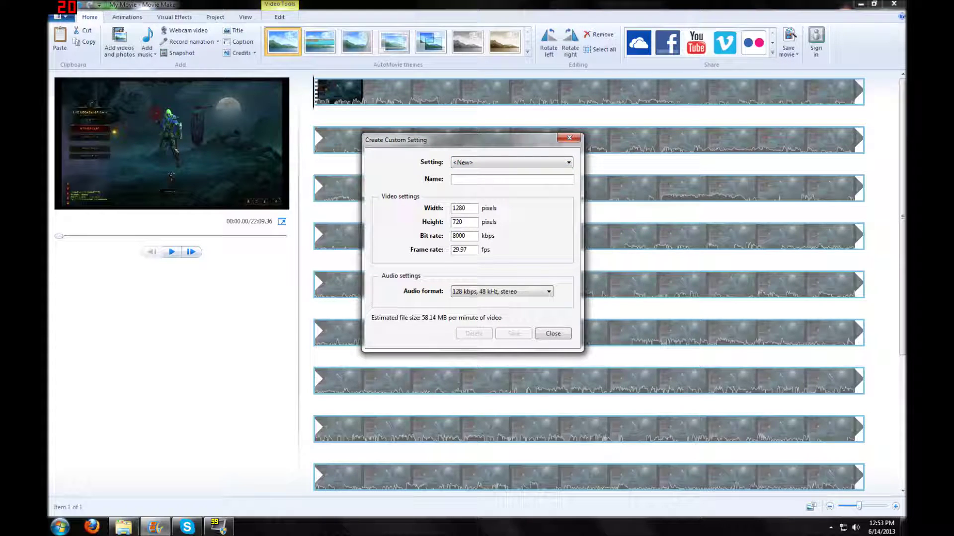
{"action": "type", "text": "Youtube"}
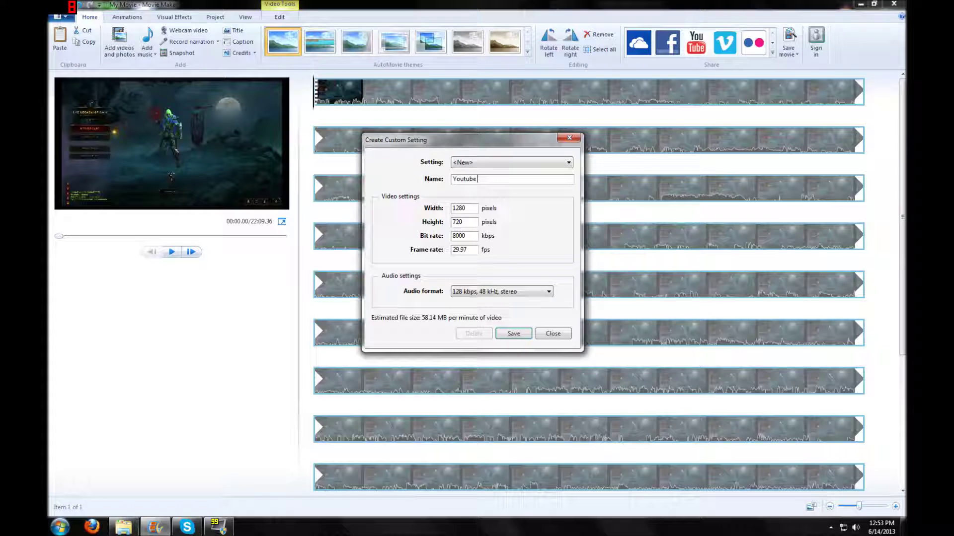
{"action": "type", "text": " (HD)"}
Try 1280×720 and 1920×1080 sizes, ending with width set back to 1280 pixels.
{"action": "left_click", "coordinate": [467, 208]}
{"action": "left_click", "coordinate": [462, 222]}
{"action": "type", "text": "720"}
{"action": "double_click", "coordinate": [465, 208]}
{"action": "type", "text": "1920"}
{"action": "double_click", "coordinate": [463, 222]}
{"action": "type", "text": "1080"}
{"action": "left_click", "coordinate": [465, 208]}
{"action": "double_click", "coordinate": [465, 208]}
{"action": "key", "text": "BackSpace"}
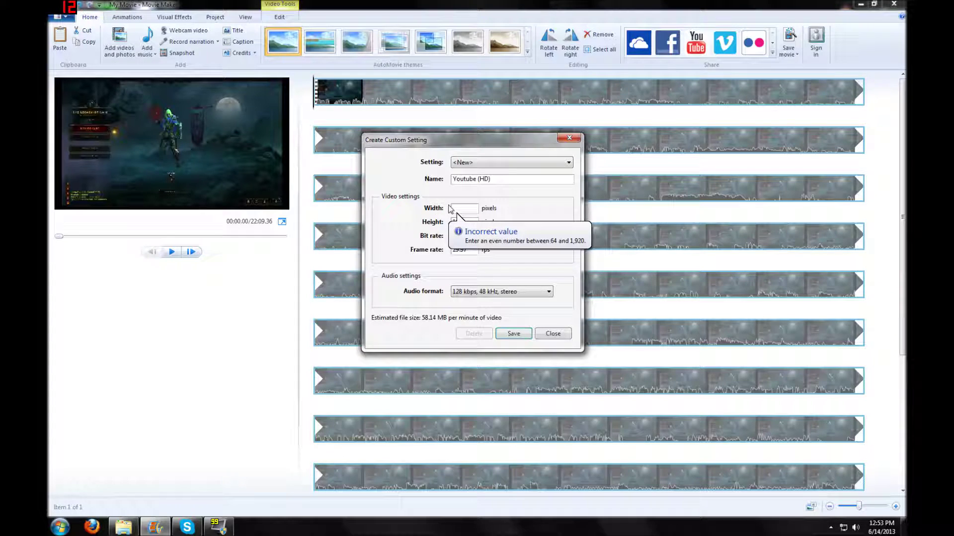
{"action": "type", "text": "1280"}
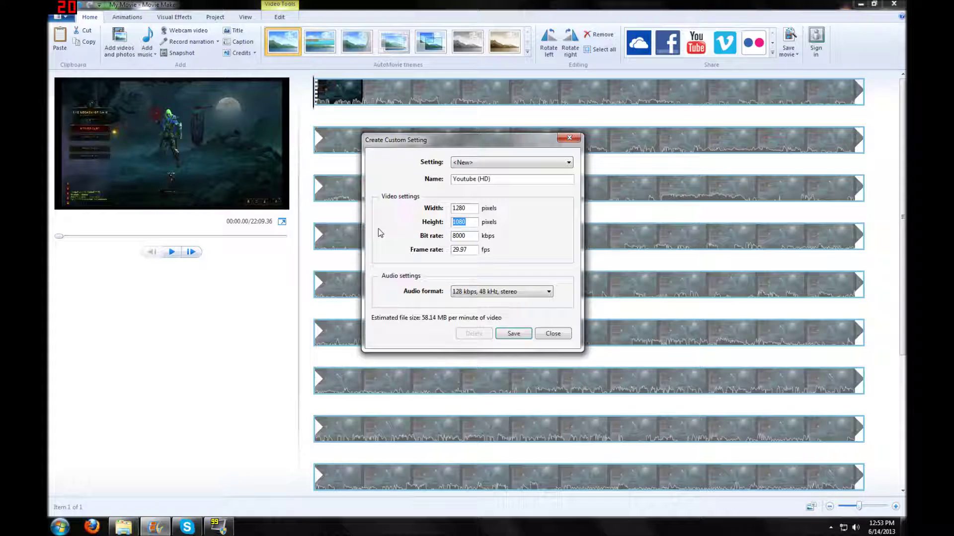
Set height to 720 pixels and bit rate to 8500 kbps.
{"action": "key", "text": "BackSpace"}
{"action": "type", "text": "720"}
{"action": "key", "text": "shift+Home"}
{"action": "key", "text": "BackSpace"}
{"action": "key", "text": "BackSpace"}
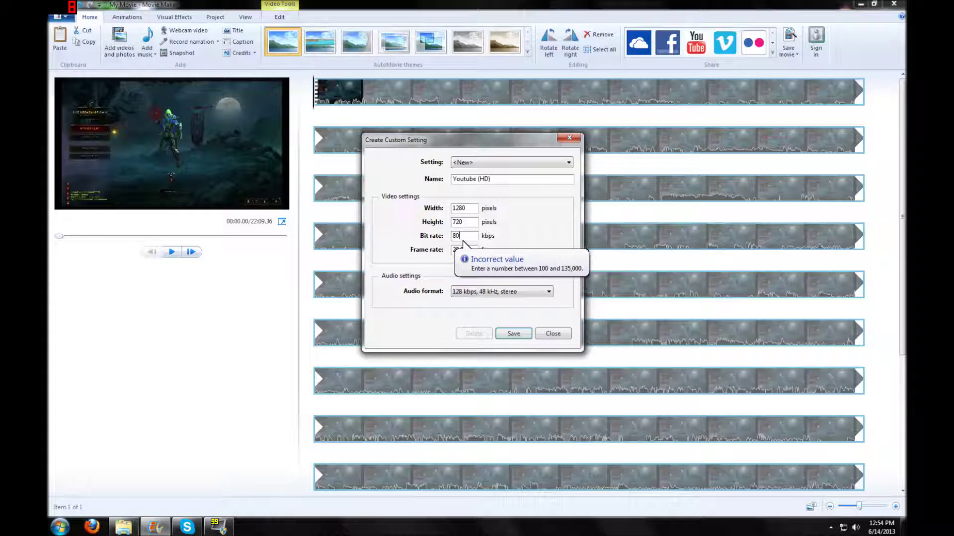
{"action": "key", "text": "BackSpace"}
{"action": "key", "text": "BackSpace"}
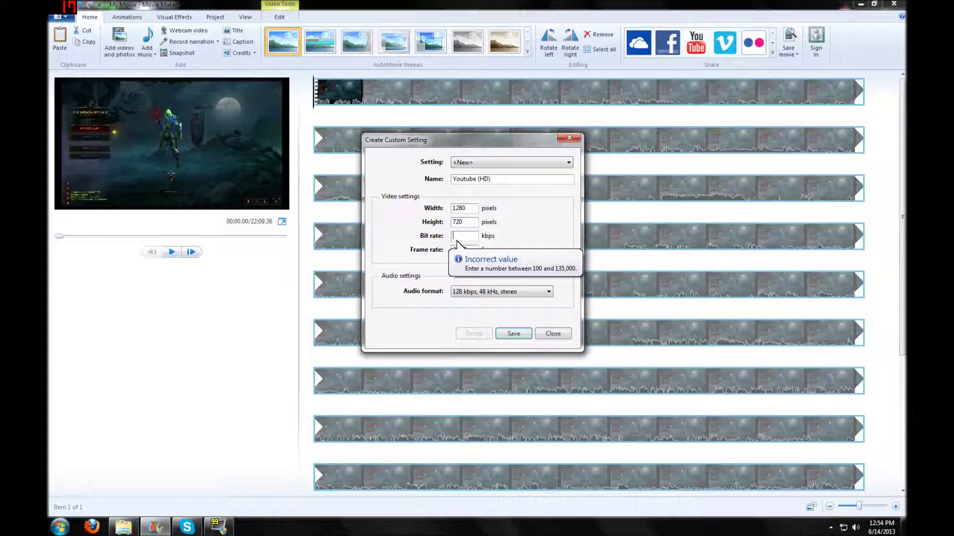
{"action": "type", "text": "9000"}
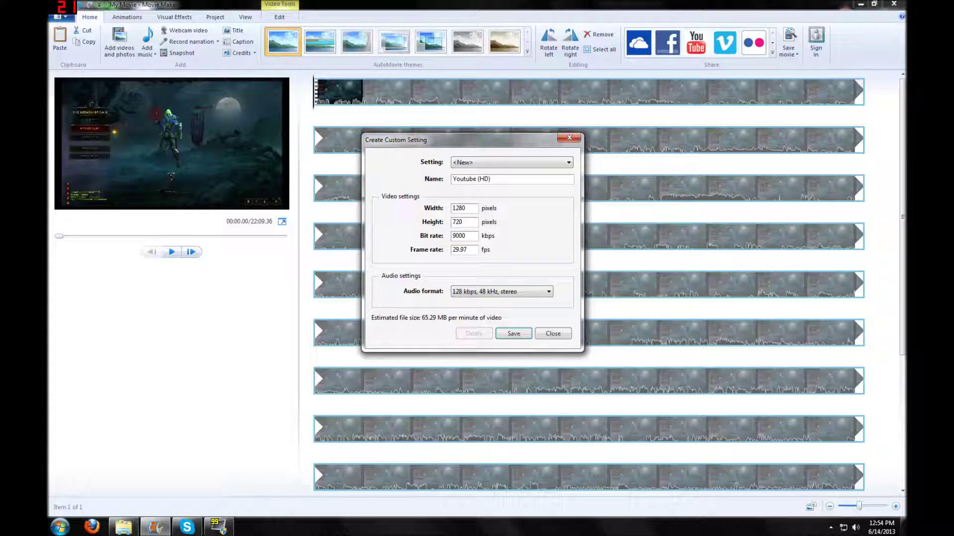
{"action": "key", "text": "shift+Home"}
{"action": "type", "text": "8000"}
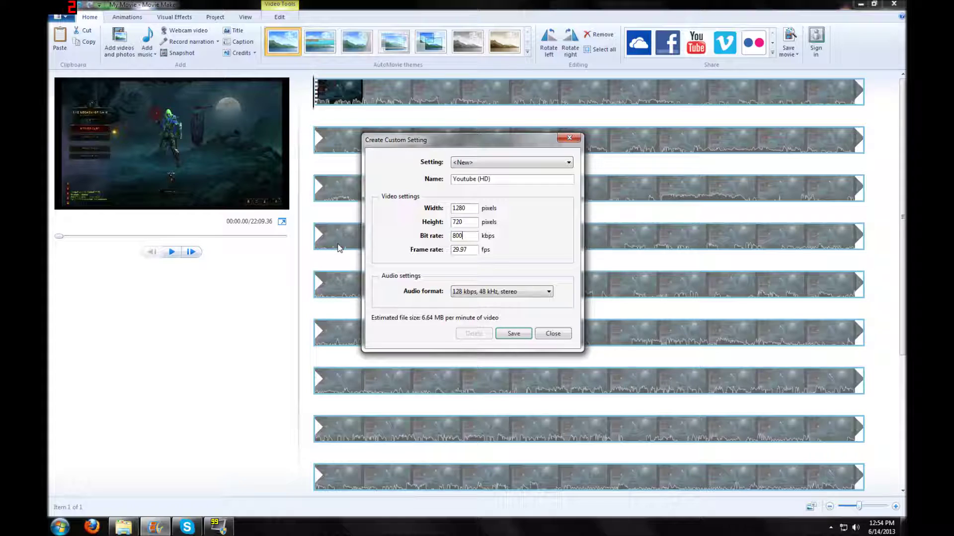
{"action": "key", "text": "BackSpace"}
{"action": "key", "text": "BackSpace"}
{"action": "key", "text": "BackSpace"}
{"action": "type", "text": "5000"}
{"action": "key", "text": "BackSpace"}
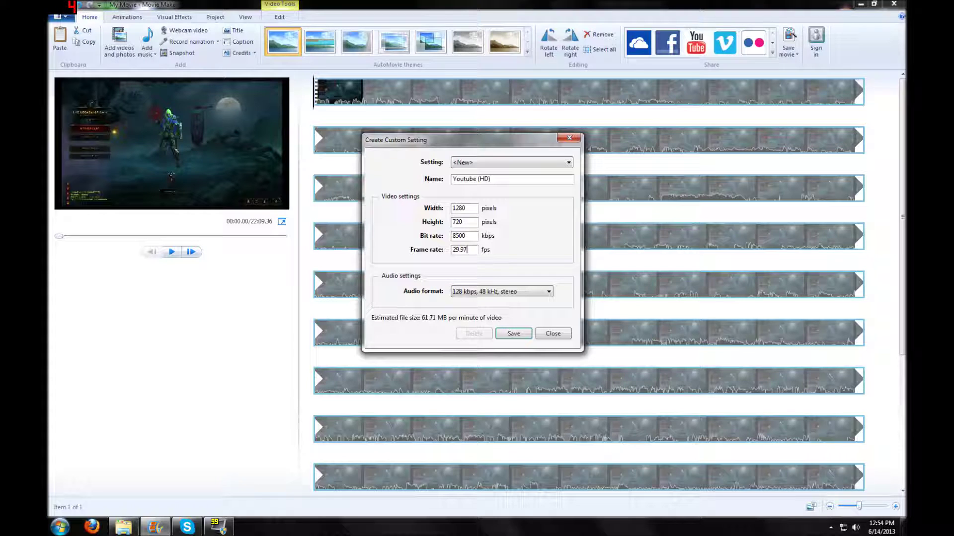
Change the frame rate from 29.97 to 60 fps.
{"action": "double_click", "coordinate": [465, 249]}
{"action": "type", "text": "90"}
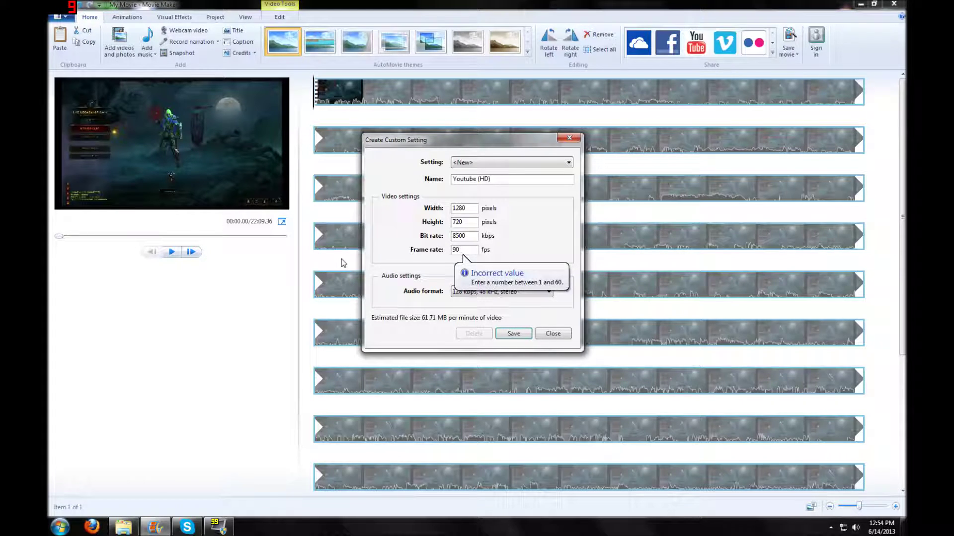
{"action": "key", "text": "BackSpace"}
{"action": "key", "text": "BackSpace"}
{"action": "type", "text": "60"}
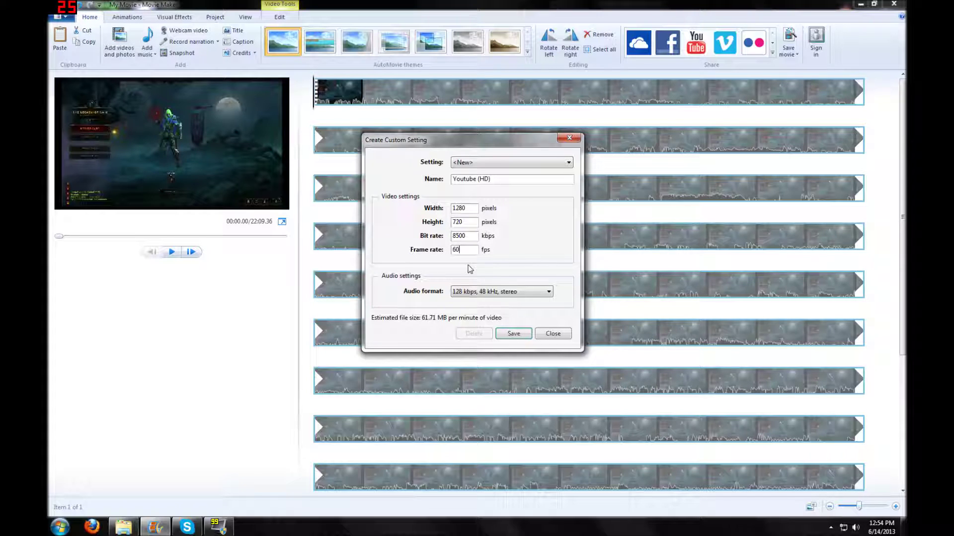
Try No audio, then set audio back to 128 kbps, 48 kHz, stereo.
{"action": "left_click", "coordinate": [486, 293]}
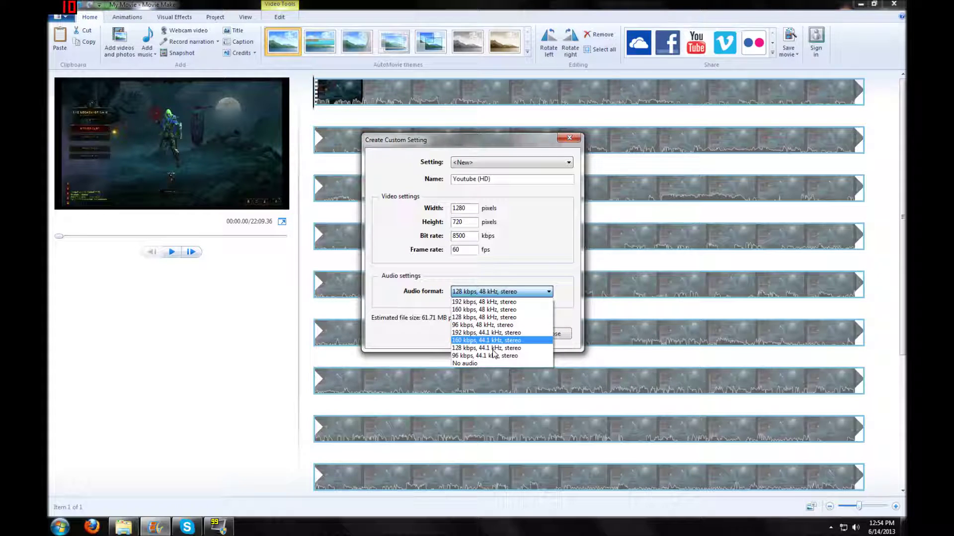
{"action": "left_click", "coordinate": [471, 366]}
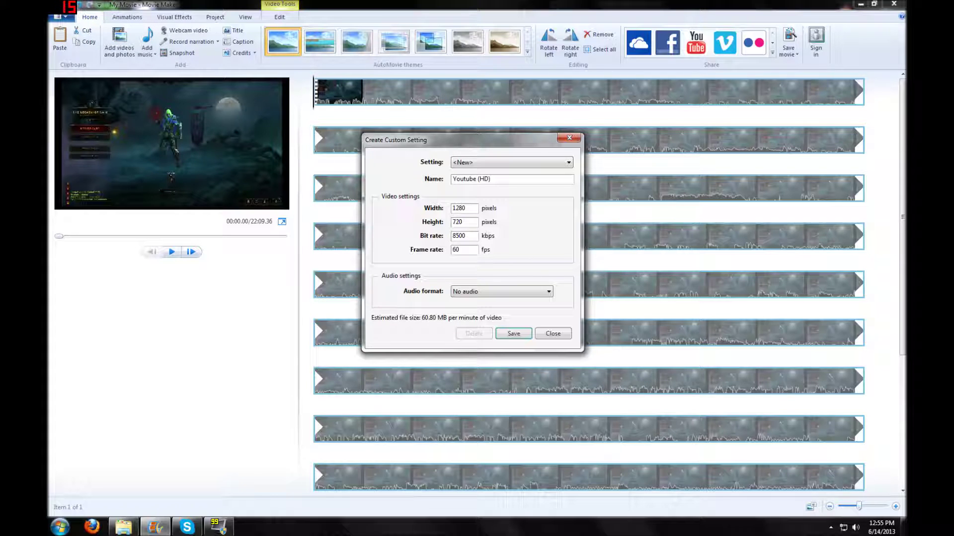
{"action": "left_click", "coordinate": [502, 292]}
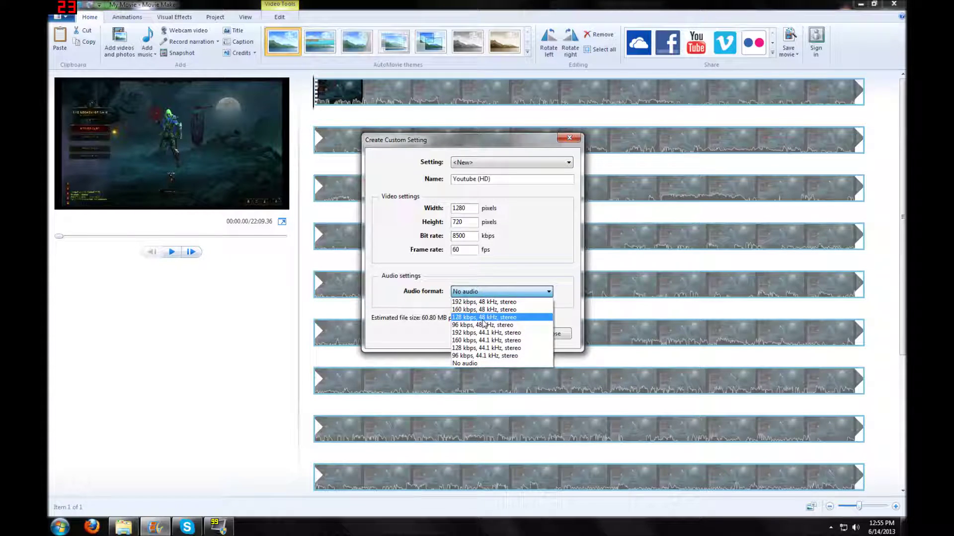
{"action": "left_click", "coordinate": [484, 318]}
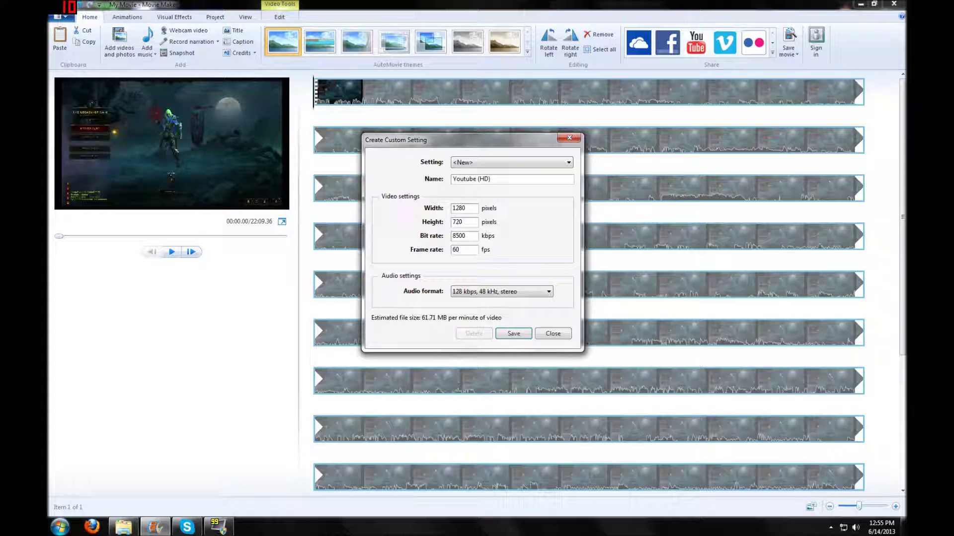
Change the bit rate to 8000 kbps and close the custom setting dialog.
{"action": "left_click", "coordinate": [467, 236]}
{"action": "key", "text": "BackSpace"}
{"action": "key", "text": "BackSpace"}
{"action": "key", "text": "BackSpace"}
{"action": "type", "text": "000"}
{"action": "left_click", "coordinate": [545, 335]}
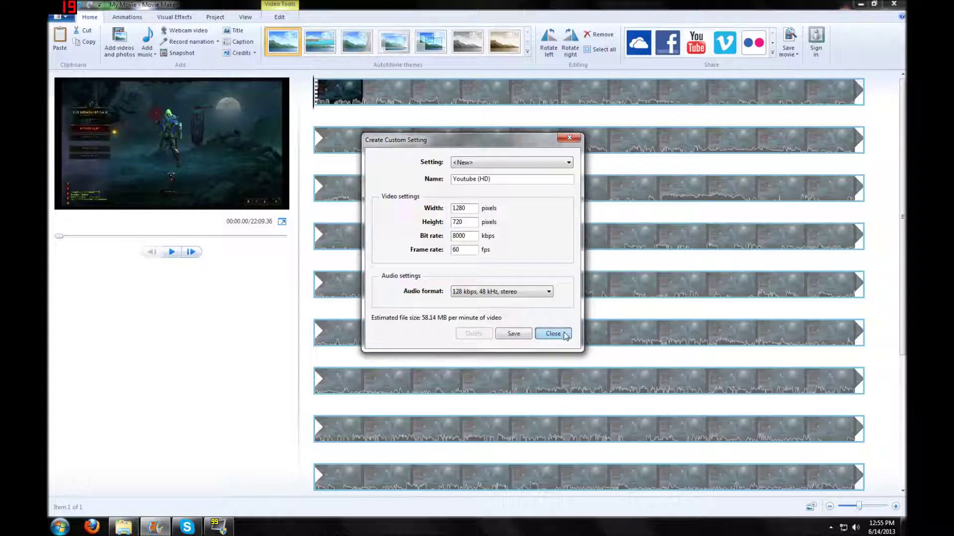
Save the Youtube (HD) custom setting and start saving the movie with it.
{"action": "left_click", "coordinate": [500, 263]}
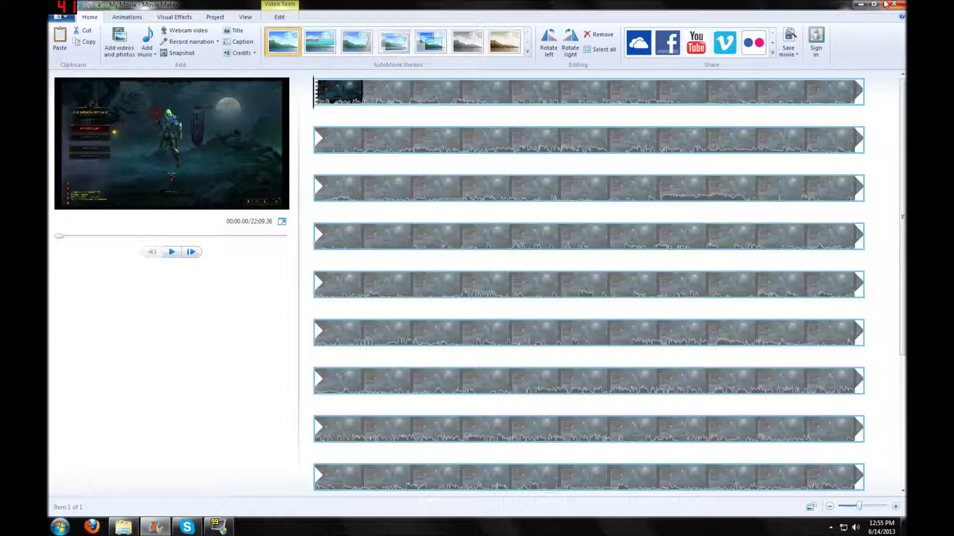
{"action": "left_click", "coordinate": [60, 17]}
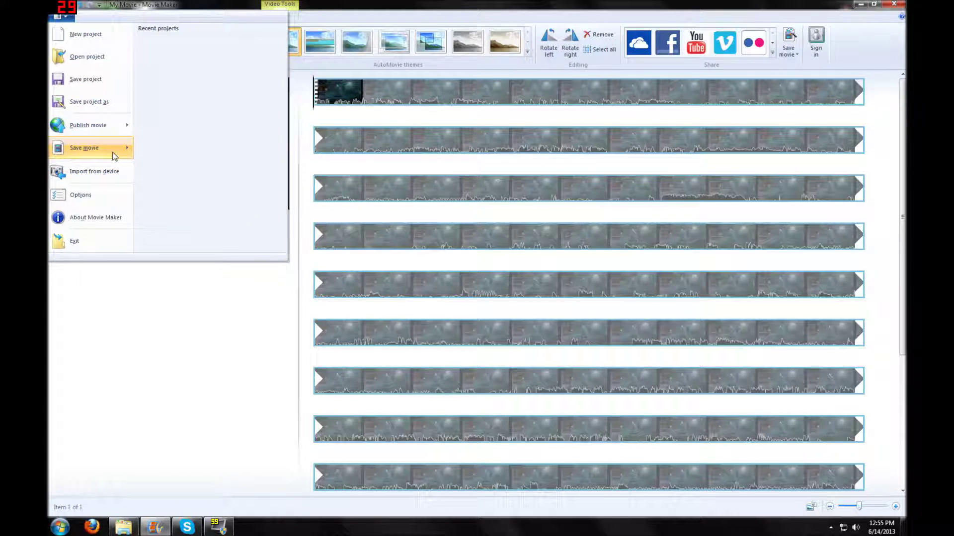
{"action": "mouse_move", "coordinate": [125, 155]}
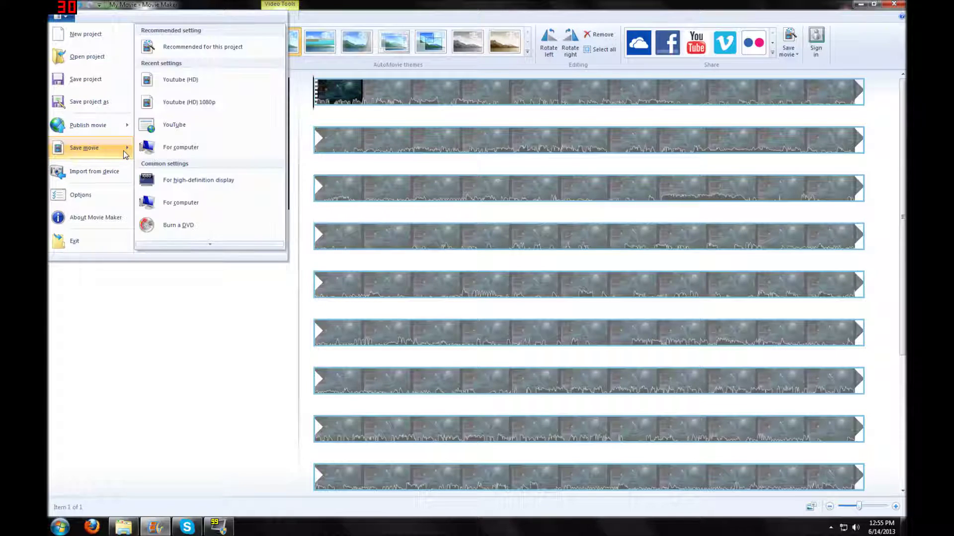
{"action": "left_click", "coordinate": [198, 80]}
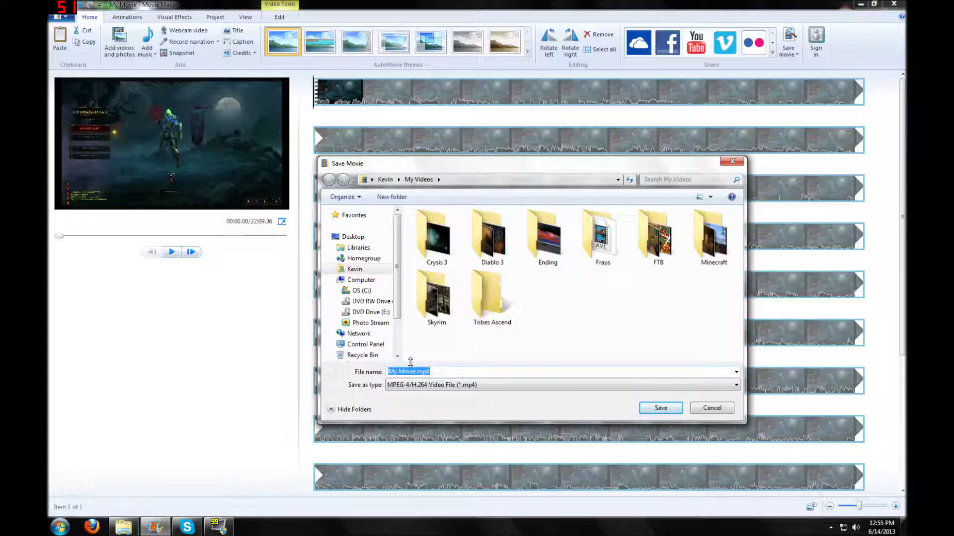
Rename the movie file from My Movie to Test and review the Save as type list.
{"action": "left_click", "coordinate": [614, 296]}
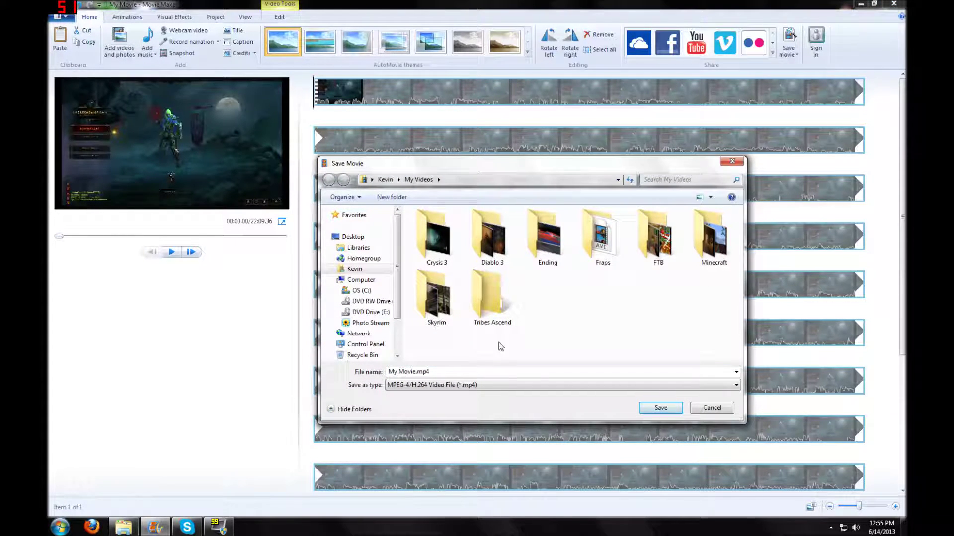
{"action": "mouse_move", "coordinate": [388, 372]}
{"action": "left_mouse_down"}
{"action": "mouse_move", "coordinate": [430, 371]}
{"action": "mouse_move", "coordinate": [388, 372]}
{"action": "left_mouse_up"}
{"action": "left_click", "coordinate": [417, 371]}
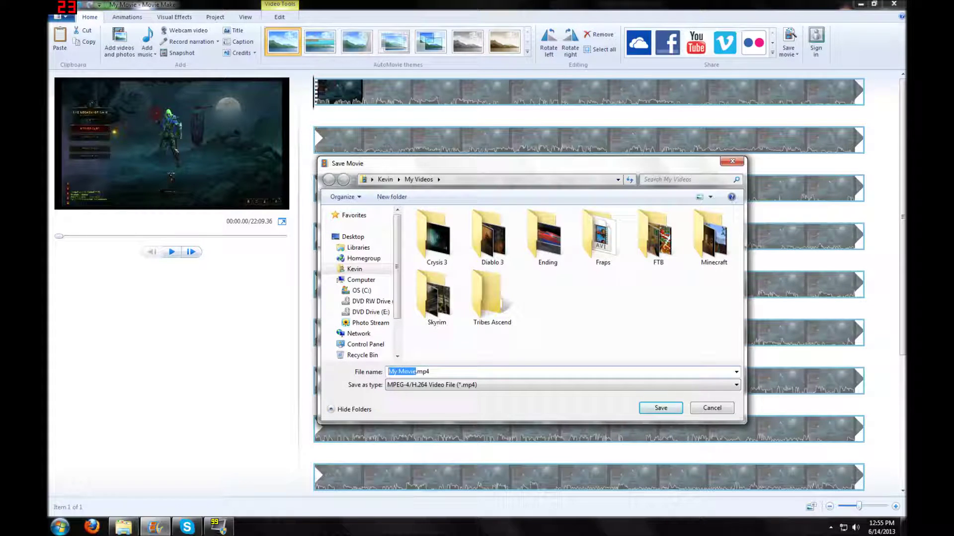
{"action": "type", "text": "Test"}
{"action": "left_click", "coordinate": [471, 386]}
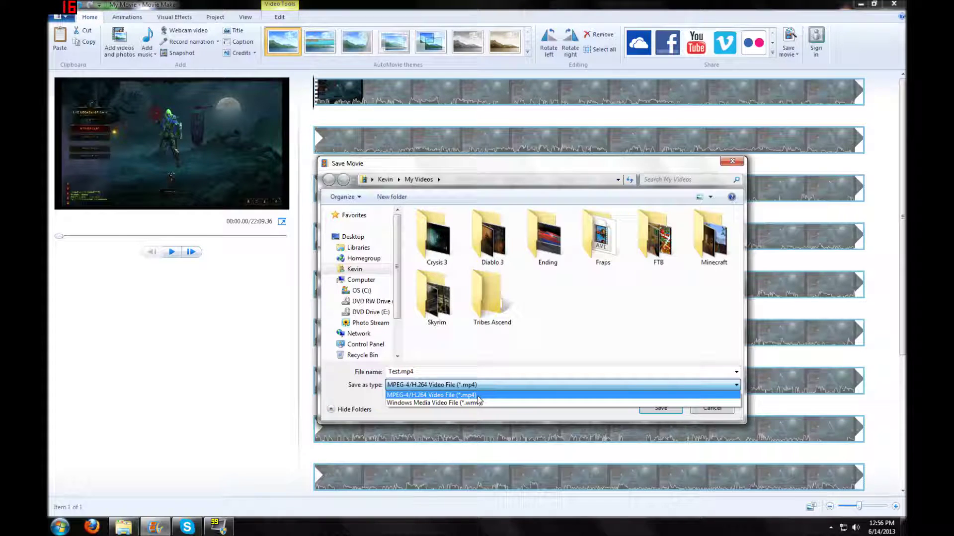
Save the movie as Test.mp4 with the MPEG-4/H.264 Video File (*.mp4) type.
{"action": "left_click", "coordinate": [478, 396]}
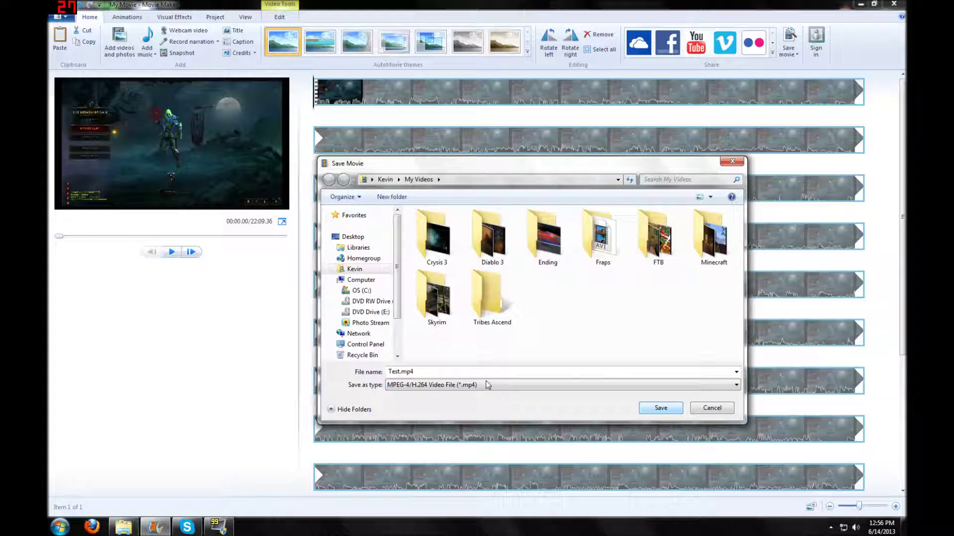
{"action": "left_click", "coordinate": [661, 409]}
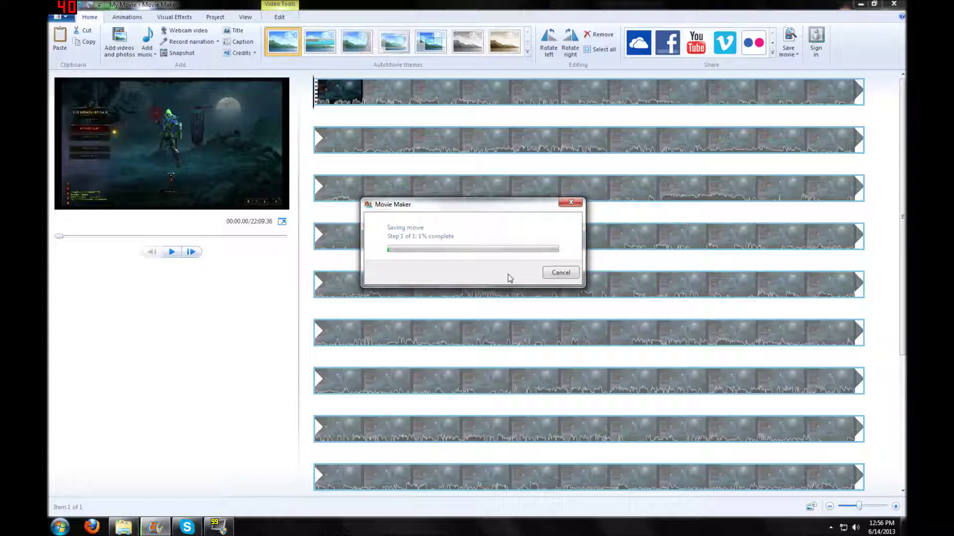
Cancel the in-progress Test.mp4 save and confirm with Yes.
{"action": "left_click", "coordinate": [560, 273]}
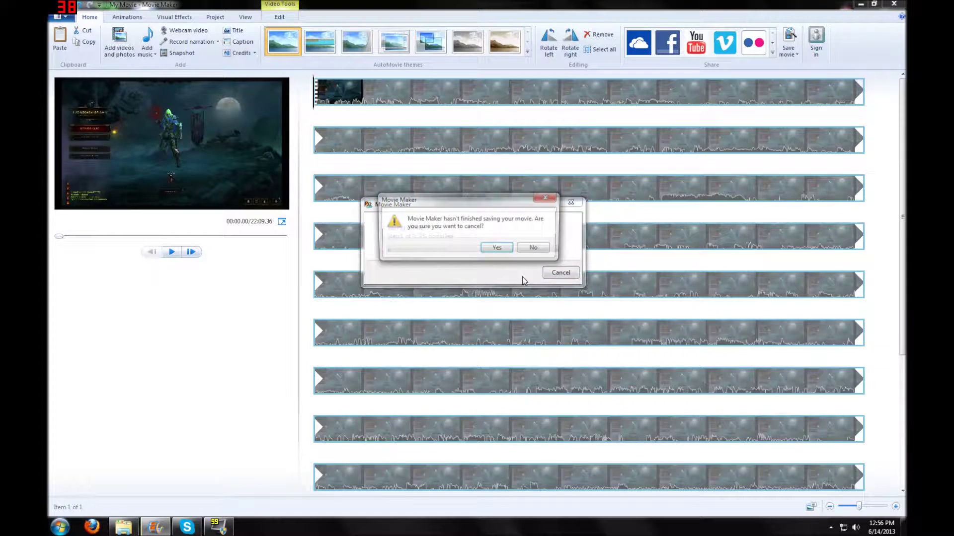
{"action": "left_click", "coordinate": [500, 251]}
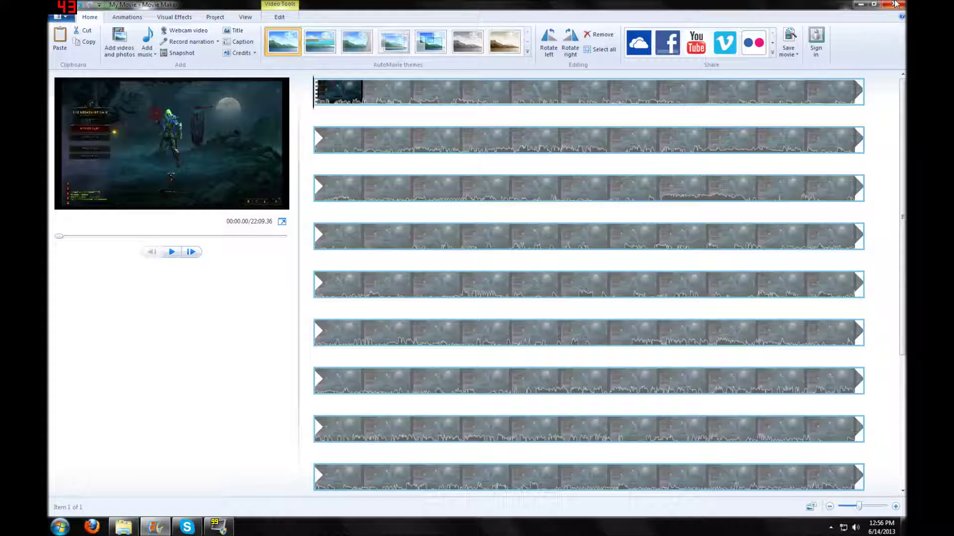
Exit Movie Maker, choosing No to saving changes to My Movie.
{"action": "left_click", "coordinate": [892, 4]}
{"action": "left_click", "coordinate": [500, 261]}
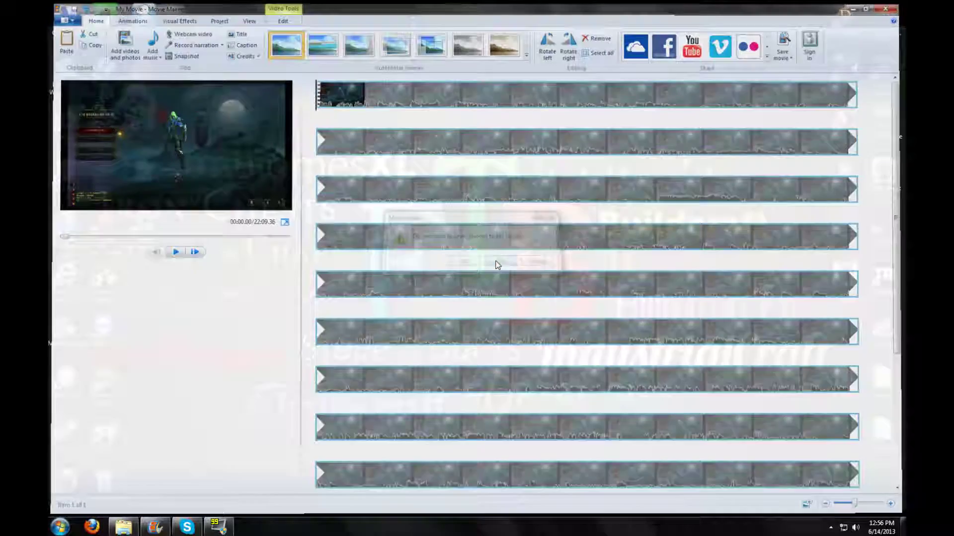